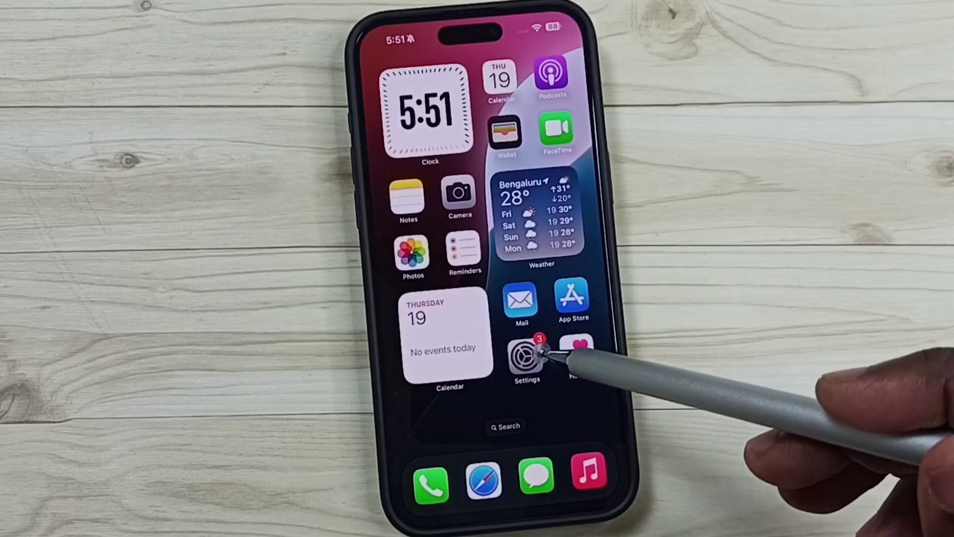
Navigate from the Settings app through Battery to the Charging page.
left_click(530, 358)
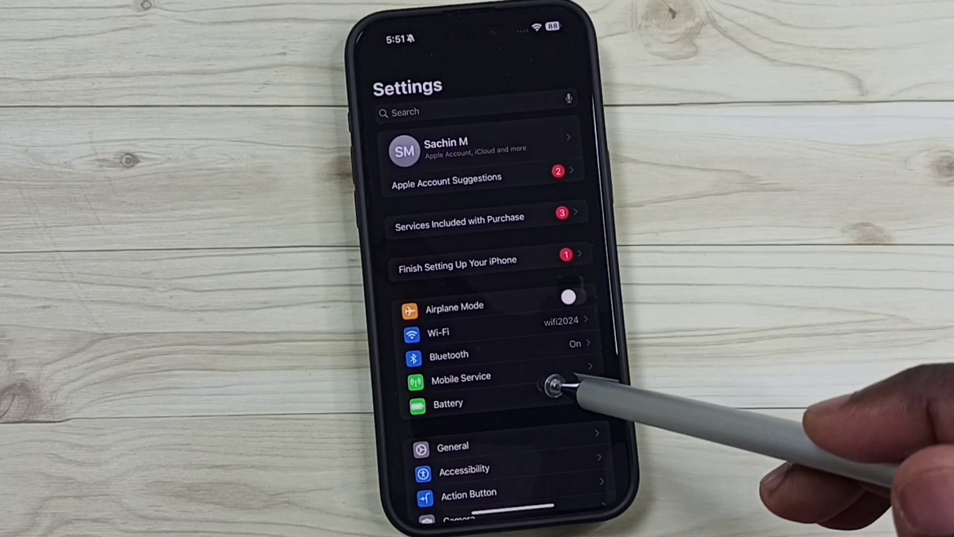
left_click(572, 399)
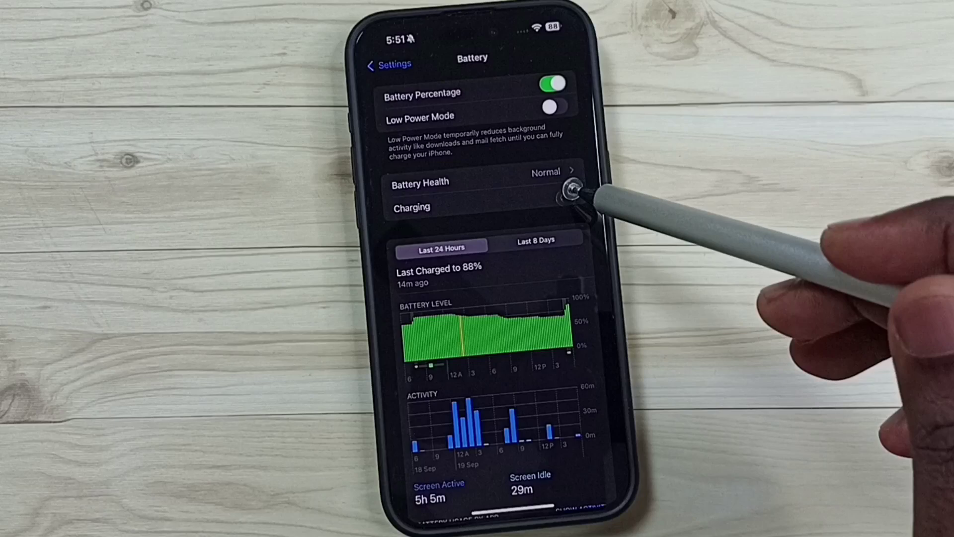
left_click(571, 194)
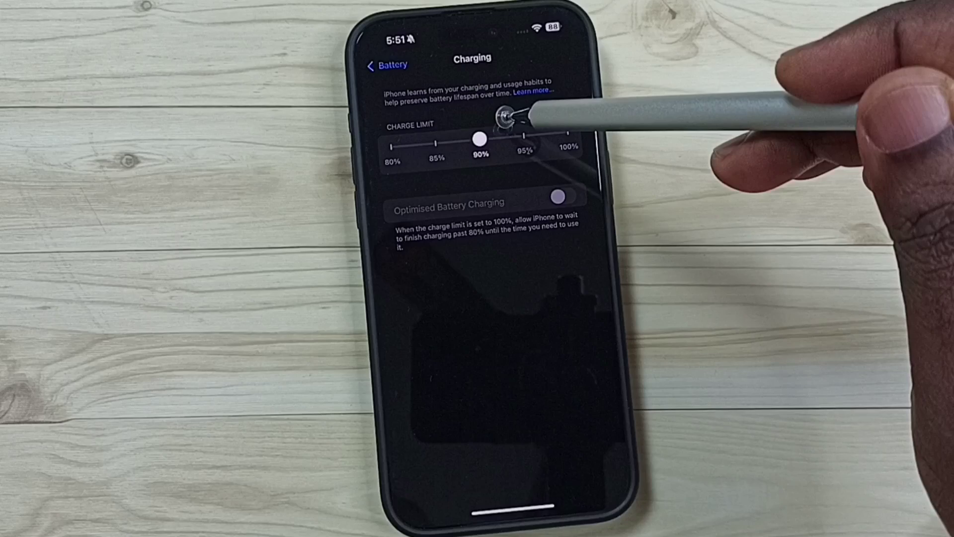
Set the charge limit to 100%, confirm it, and ensure Optimised Battery Charging is on.
left_click_drag(479, 137, 566, 133)
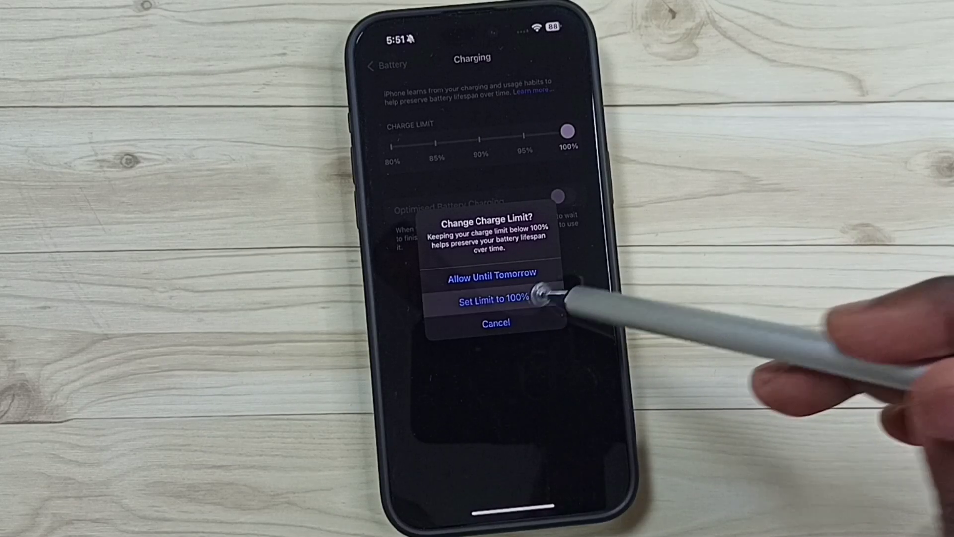
left_click(522, 298)
left_click(563, 196)
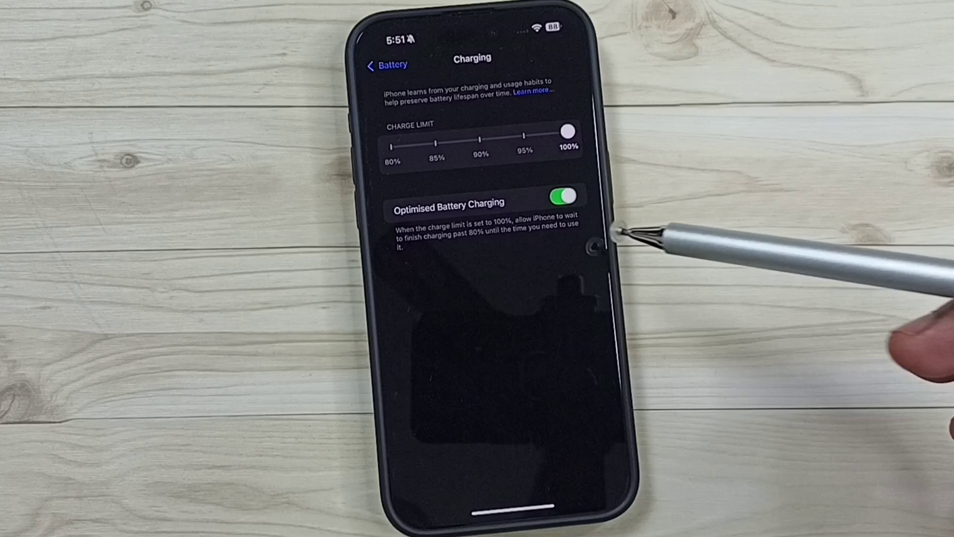